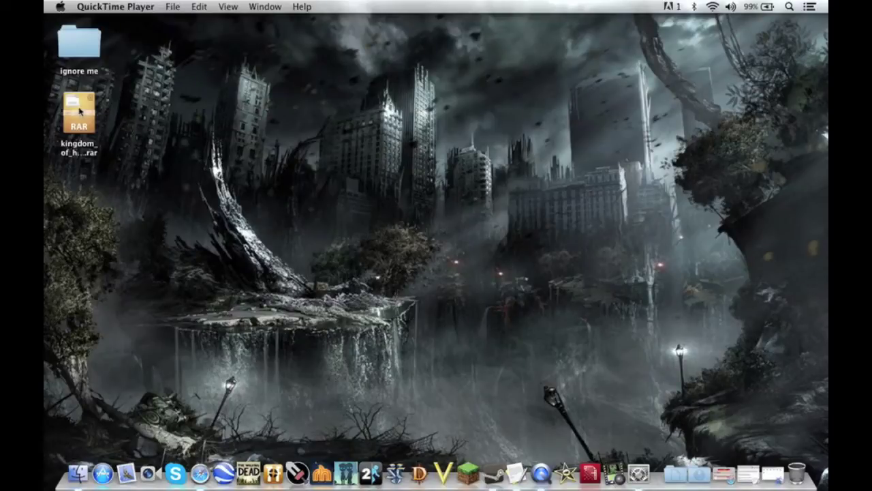
Locate the kingdom_of_hyrule_2__v_2.rar archive on the desktop, and look over the CivFanatics website in Safari before minimizing it.
{"action": "left_click", "coordinate": [80, 149]}
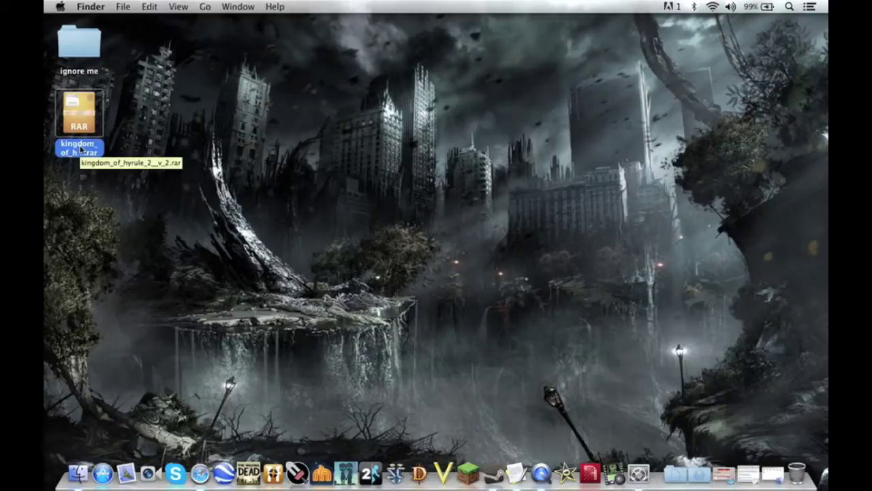
{"action": "left_click", "coordinate": [531, 140]}
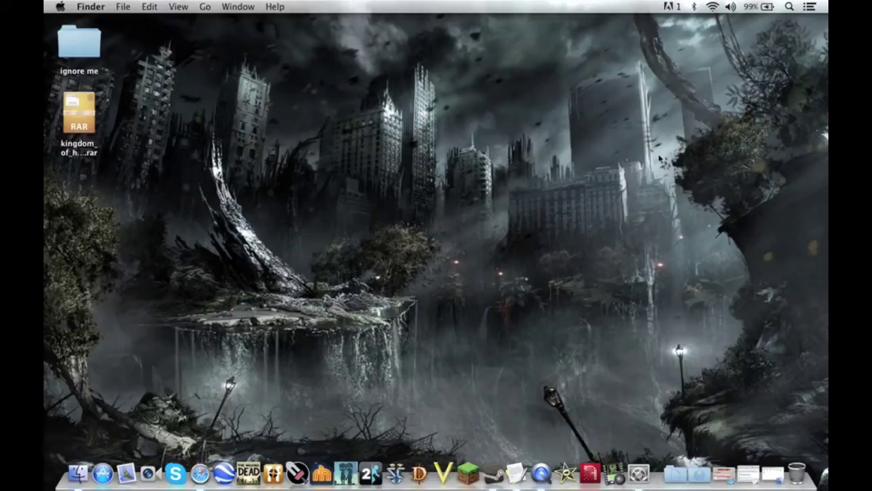
{"action": "left_click", "coordinate": [724, 472]}
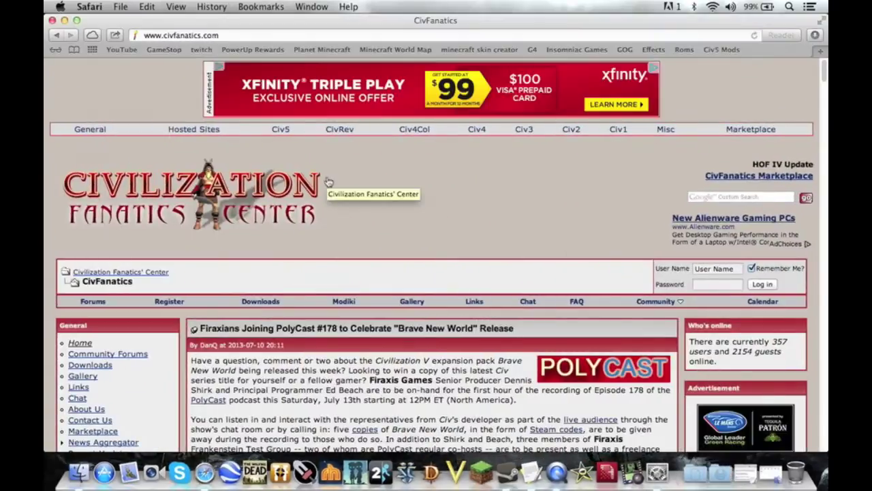
{"action": "mouse_move", "coordinate": [342, 117]}
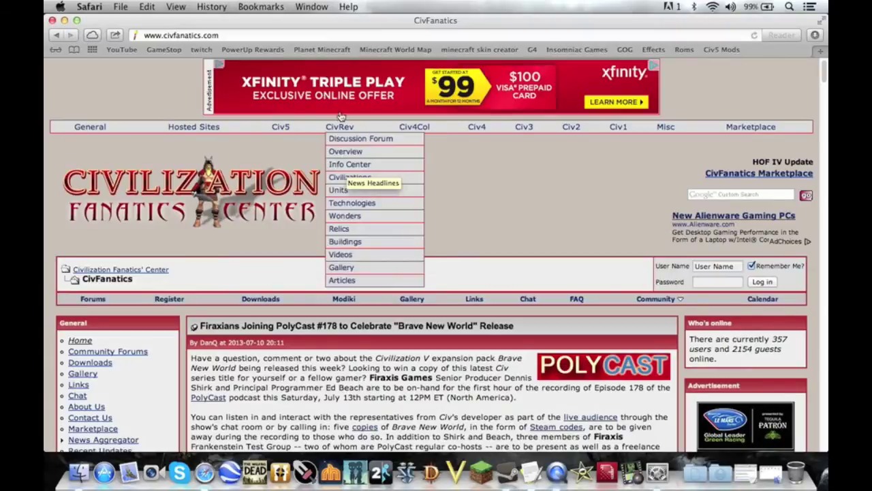
{"action": "mouse_move", "coordinate": [281, 129]}
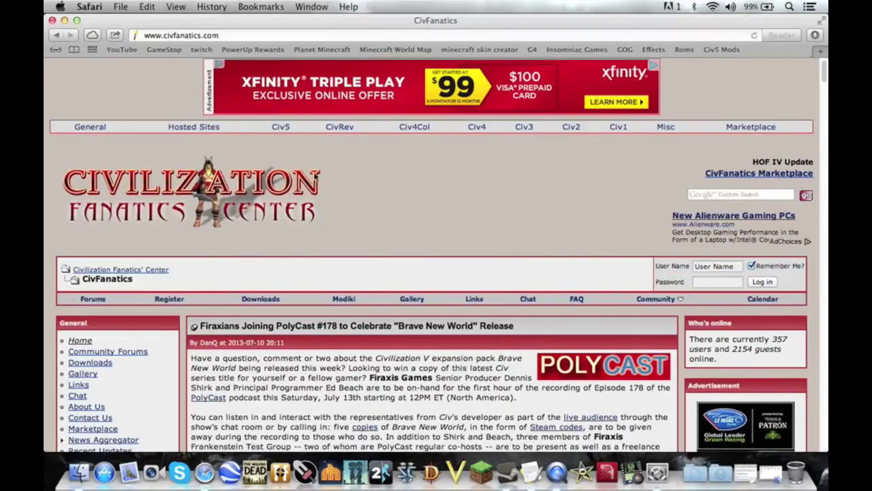
{"action": "left_click", "coordinate": [65, 20]}
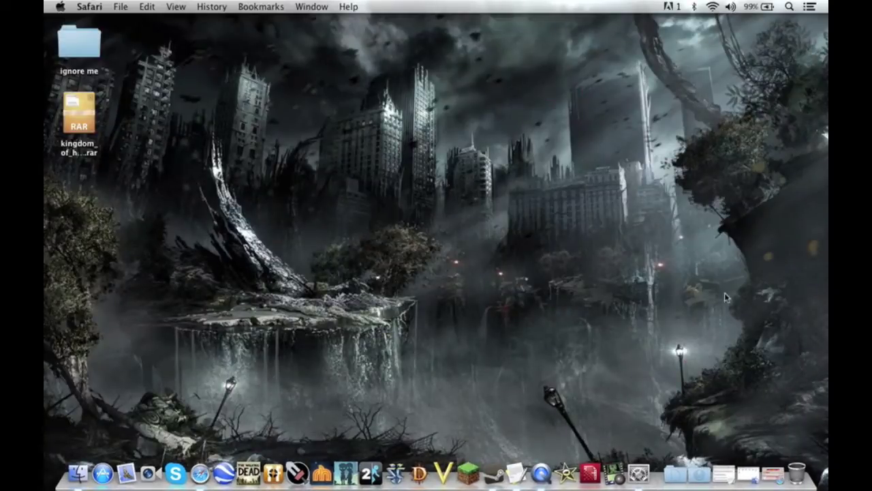
In Finder, go to ~/Library/Application Support/Steam/SteamApps/common/ and open the Sid Meier's Civilization V folder.
{"action": "left_click", "coordinate": [750, 472]}
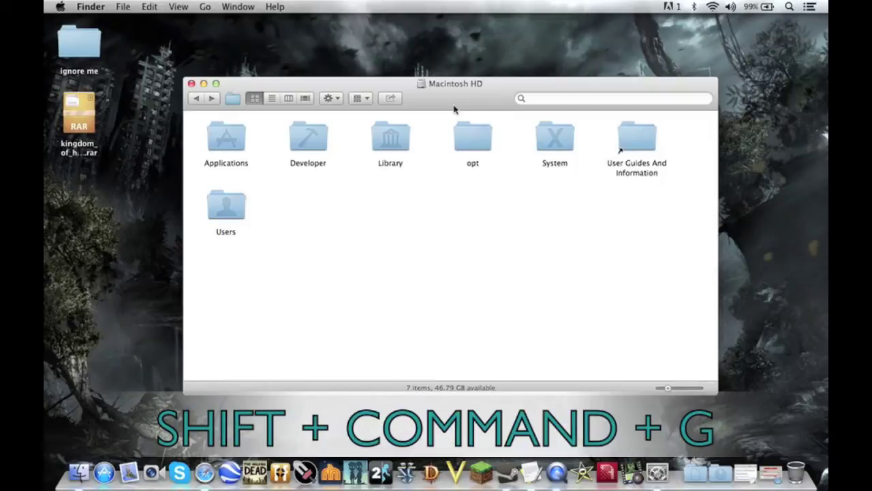
{"action": "key", "text": "shift+super+g"}
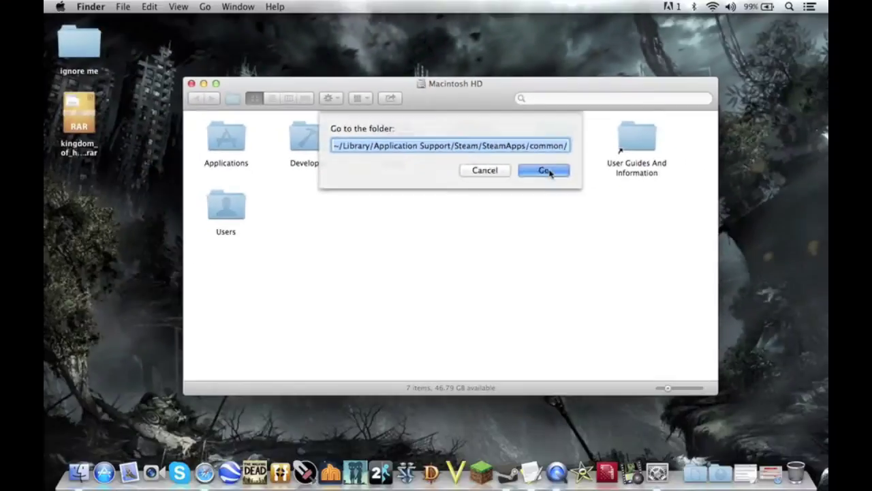
{"action": "left_click", "coordinate": [679, 292]}
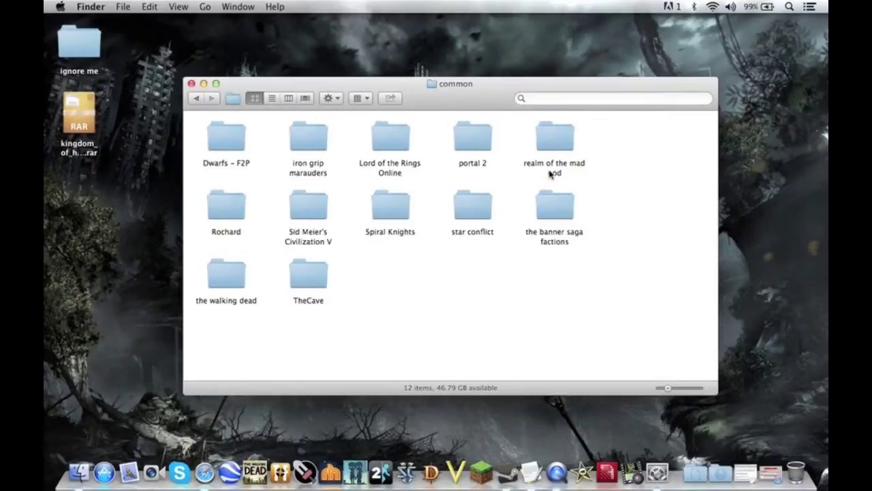
{"action": "double_click", "coordinate": [321, 206]}
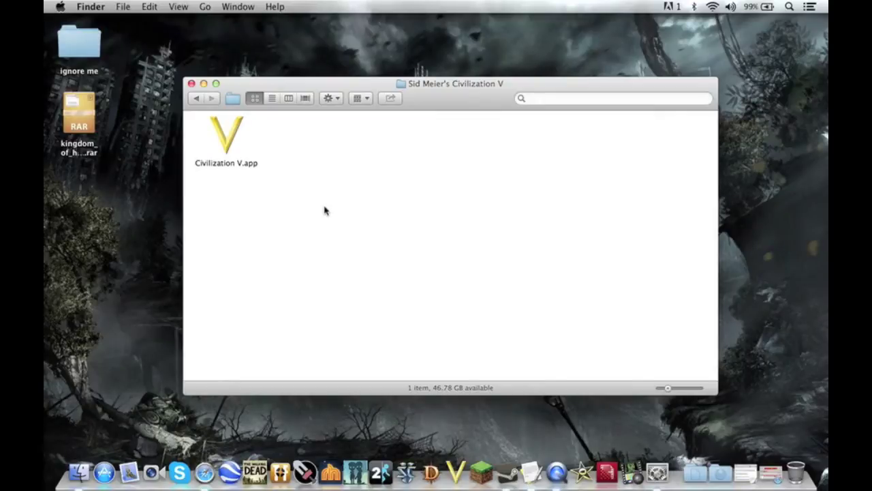
Show the package contents of Civilization V.app and open its Contents folder.
{"action": "right_click", "coordinate": [234, 143]}
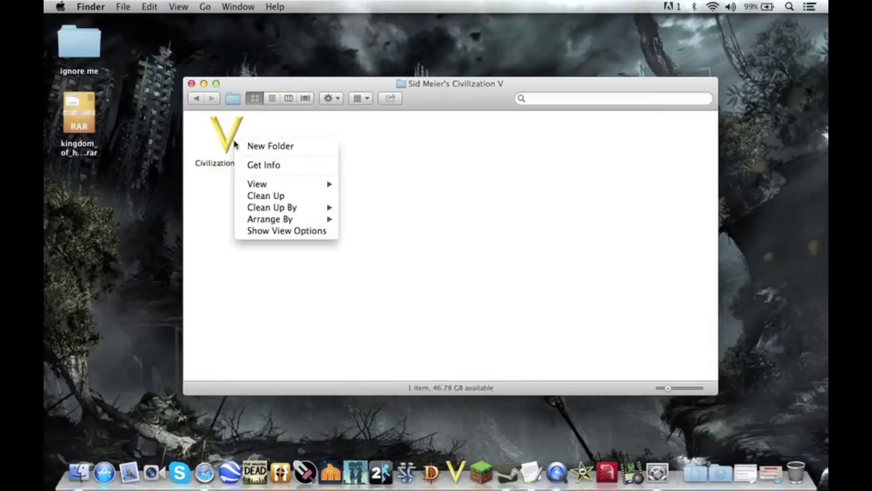
{"action": "left_click", "coordinate": [232, 143]}
{"action": "left_click", "coordinate": [231, 144]}
{"action": "right_click", "coordinate": [231, 145]}
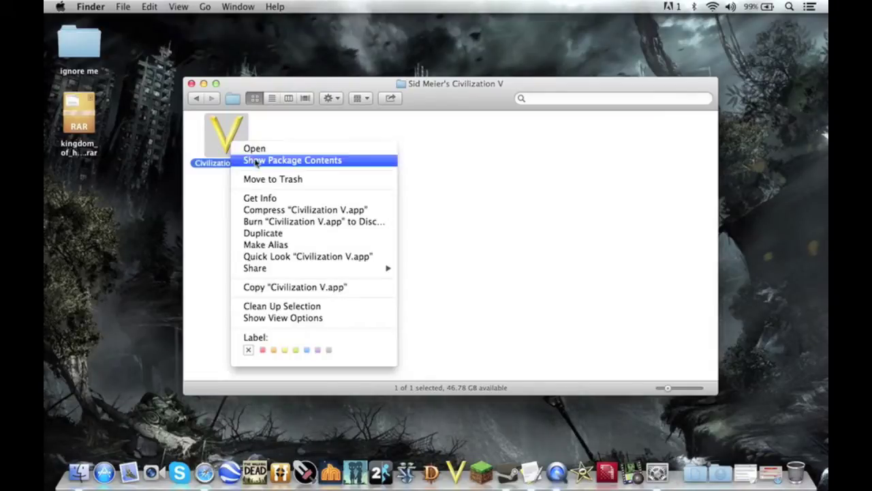
{"action": "left_click", "coordinate": [256, 161]}
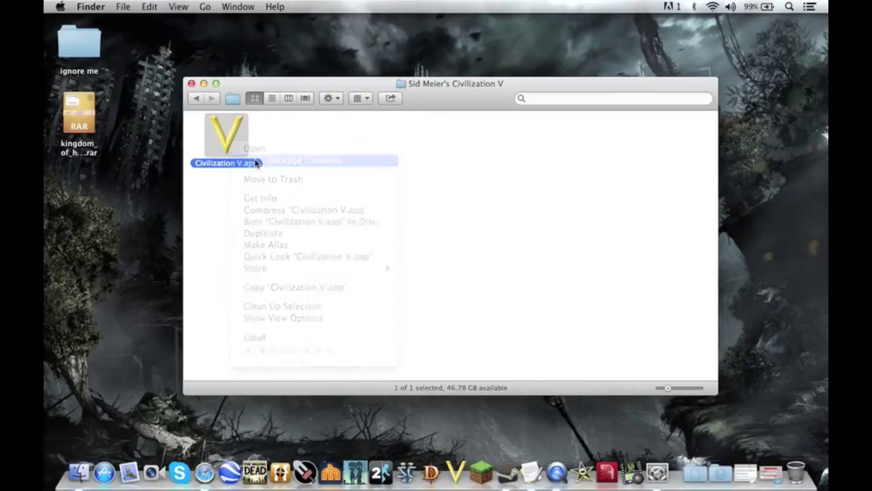
{"action": "left_click", "coordinate": [229, 140]}
{"action": "double_click", "coordinate": [228, 140]}
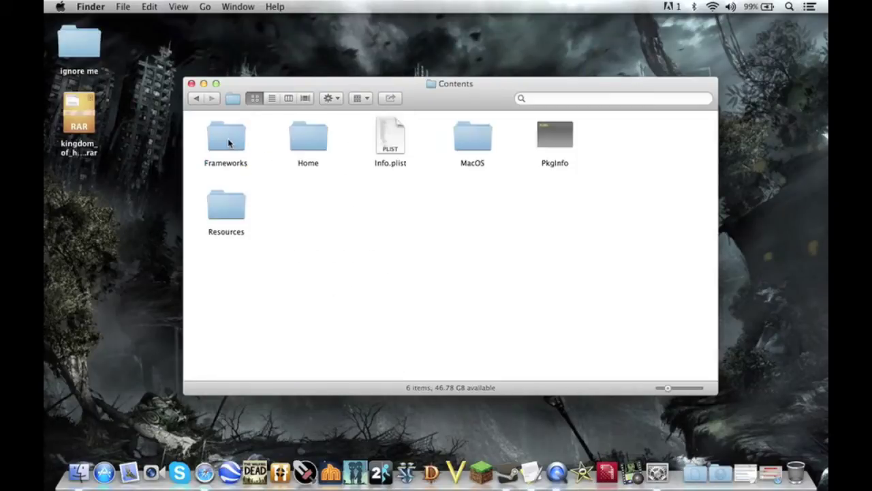
Open the FrontEnd folder inside Home/assets/UI of the Civilization V package.
{"action": "double_click", "coordinate": [321, 142]}
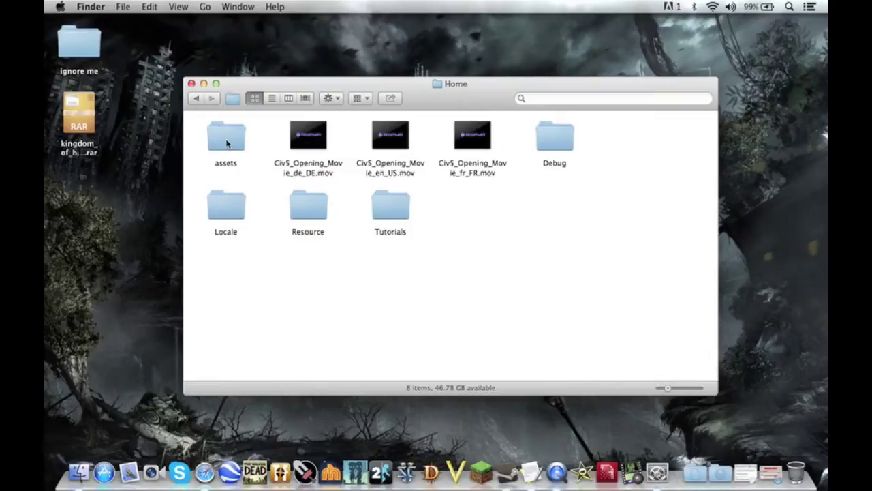
{"action": "left_click", "coordinate": [228, 145]}
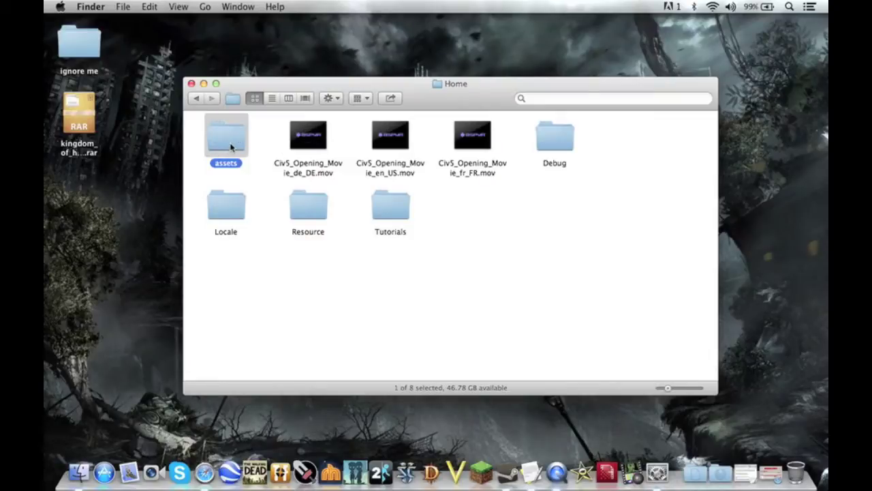
{"action": "double_click", "coordinate": [231, 147]}
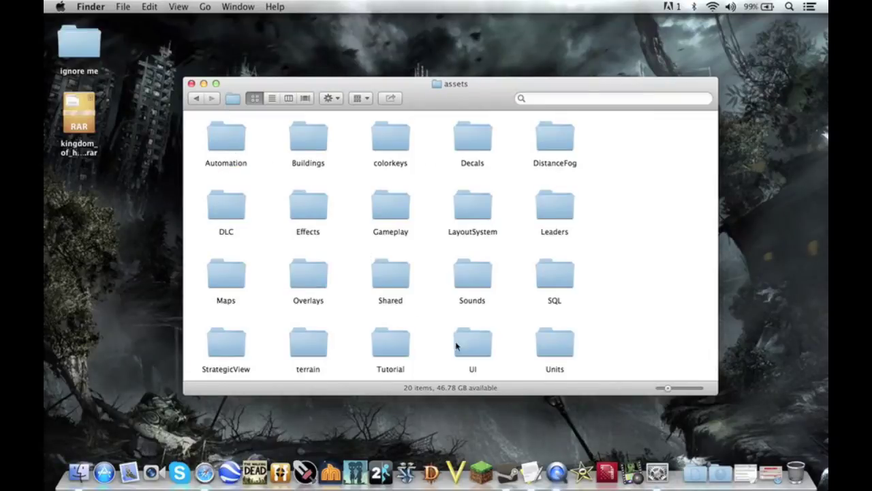
{"action": "double_click", "coordinate": [470, 345]}
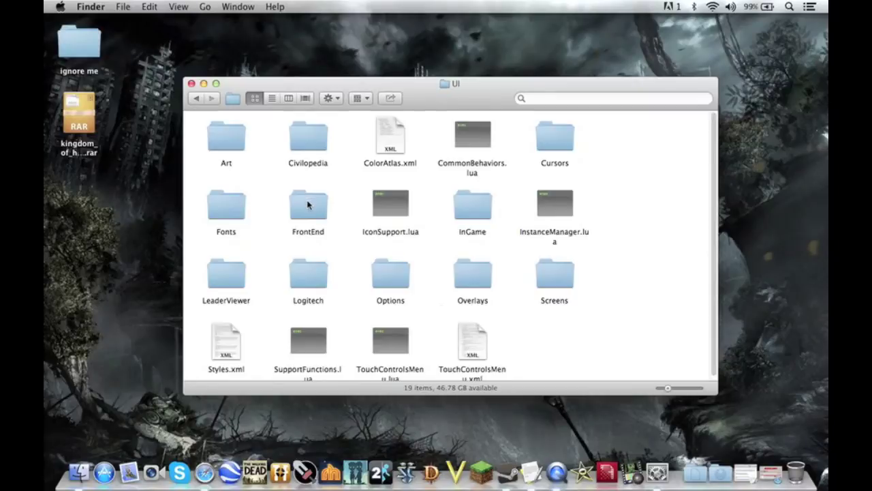
{"action": "double_click", "coordinate": [319, 207]}
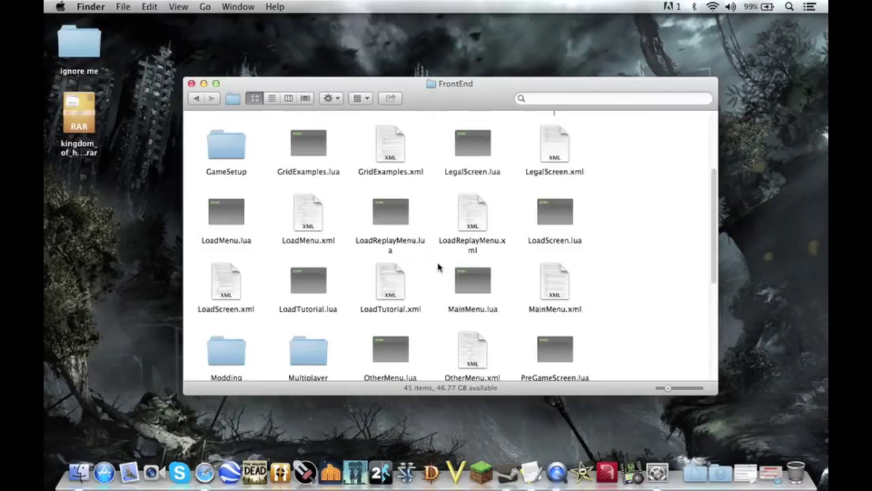
Open the MainMenu.lua file from the FrontEnd folder with TextEdit.
{"action": "left_click_drag", "start_coordinate": [438, 264], "coordinate": [522, 326]}
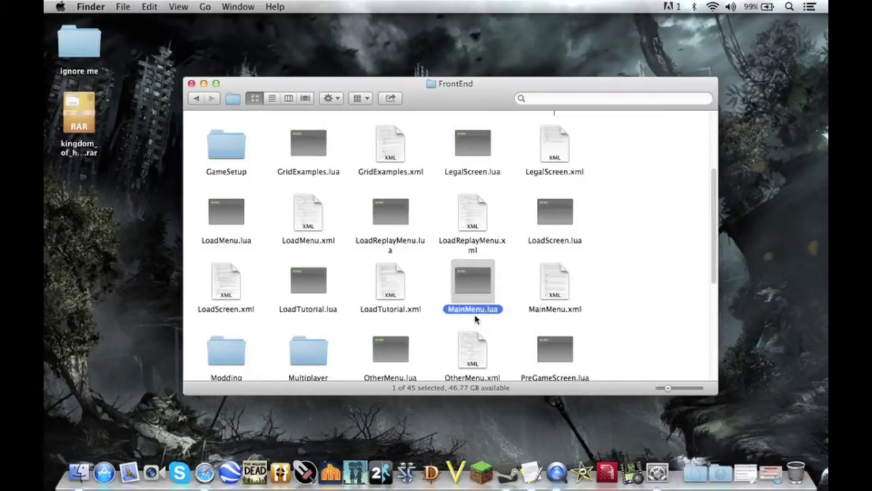
{"action": "right_click", "coordinate": [475, 279]}
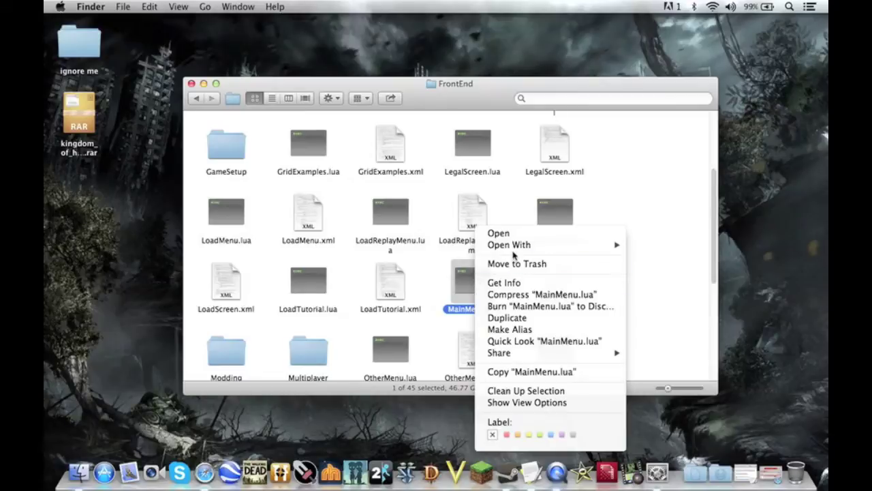
{"action": "mouse_move", "coordinate": [518, 247]}
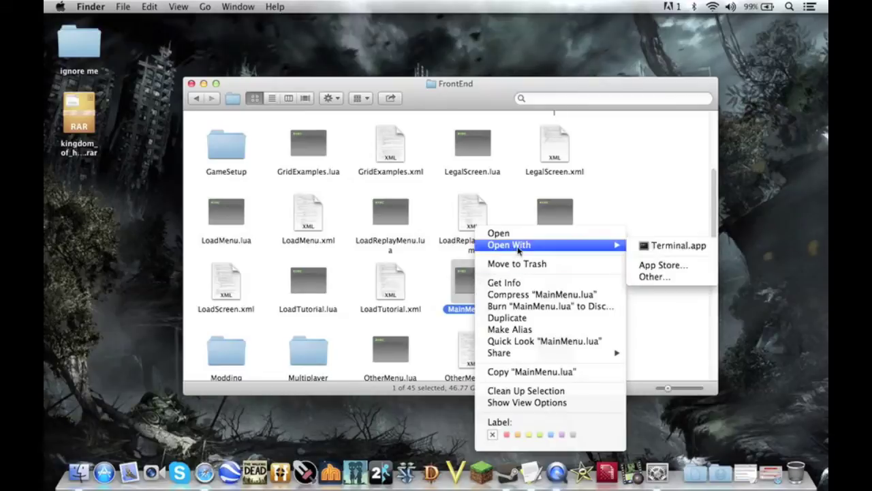
{"action": "left_click", "coordinate": [656, 278]}
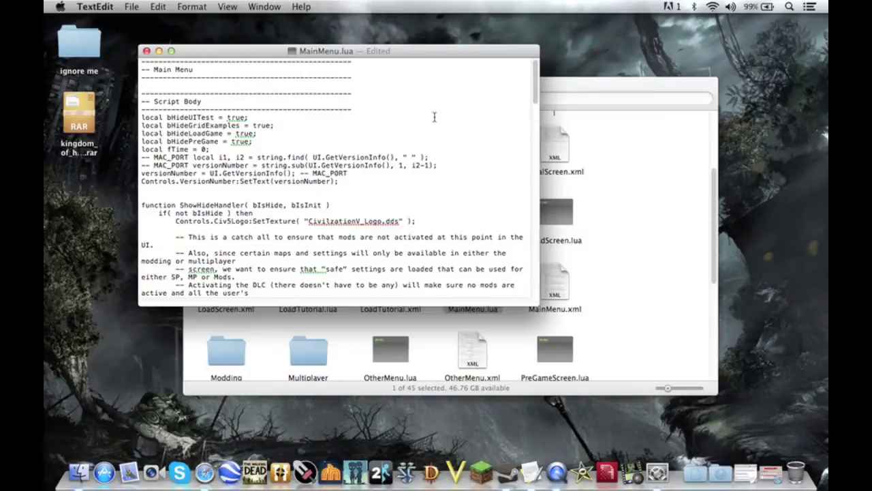
Comment out the line "Controls.ModsButton:SetHide( true );" with a leading "-- " in MainMenu.lua, then save and close the file.
{"action": "scroll", "coordinate": [454, 145], "scroll_direction": "down", "scroll_amount": 5}
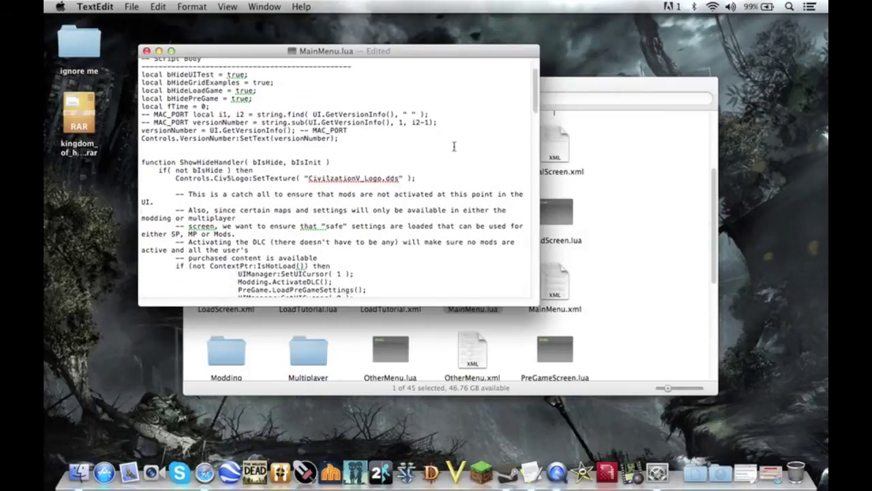
{"action": "scroll", "coordinate": [454, 146], "scroll_direction": "down", "scroll_amount": 5}
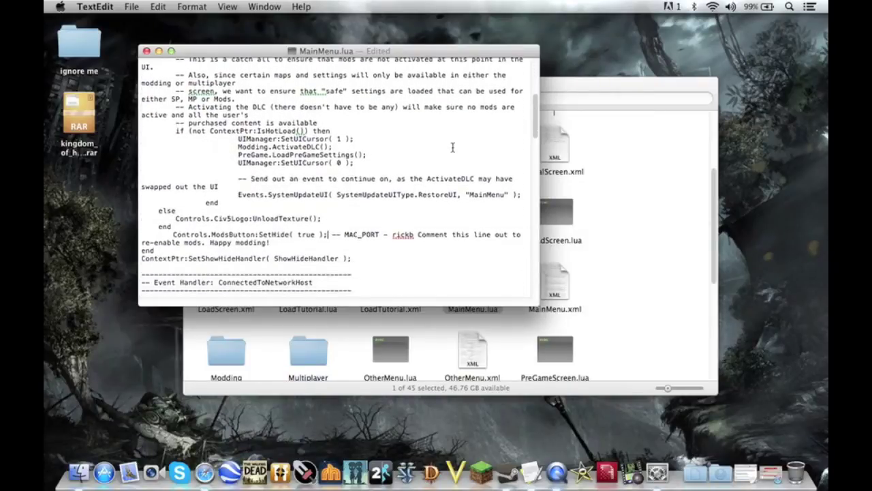
{"action": "left_click_drag", "start_coordinate": [328, 234], "coordinate": [176, 234]}
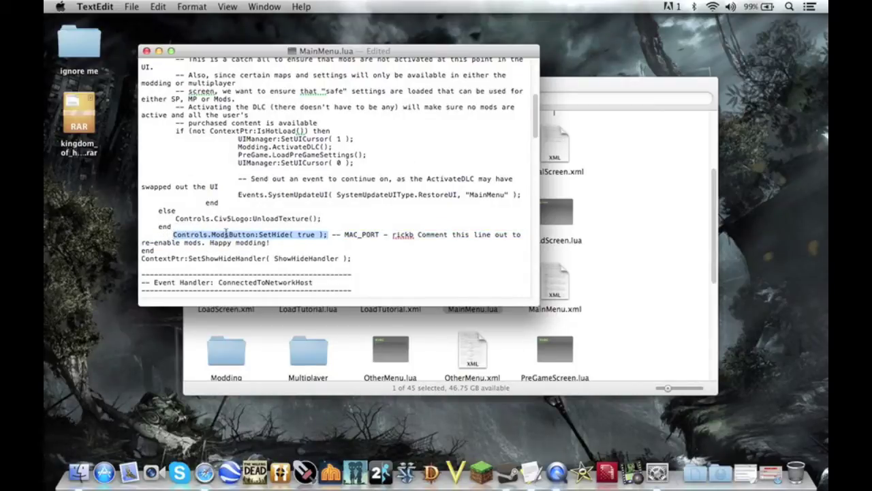
{"action": "left_click", "coordinate": [330, 236]}
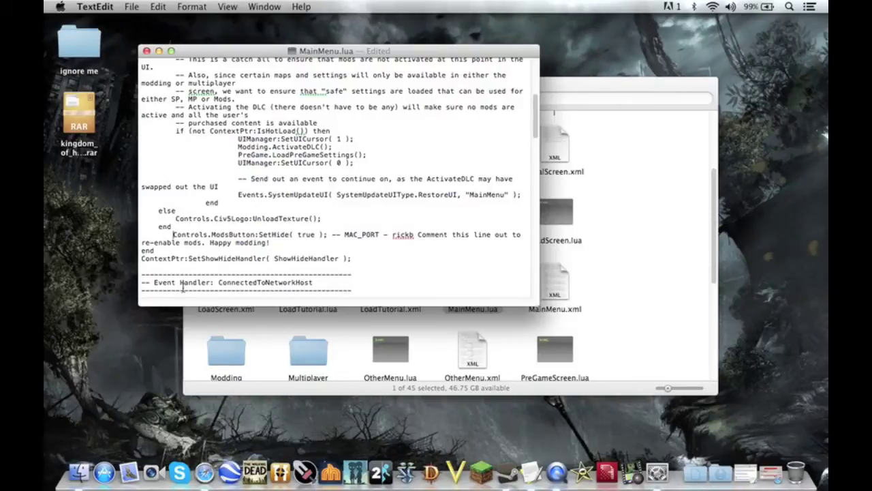
{"action": "type", "text": "--"}
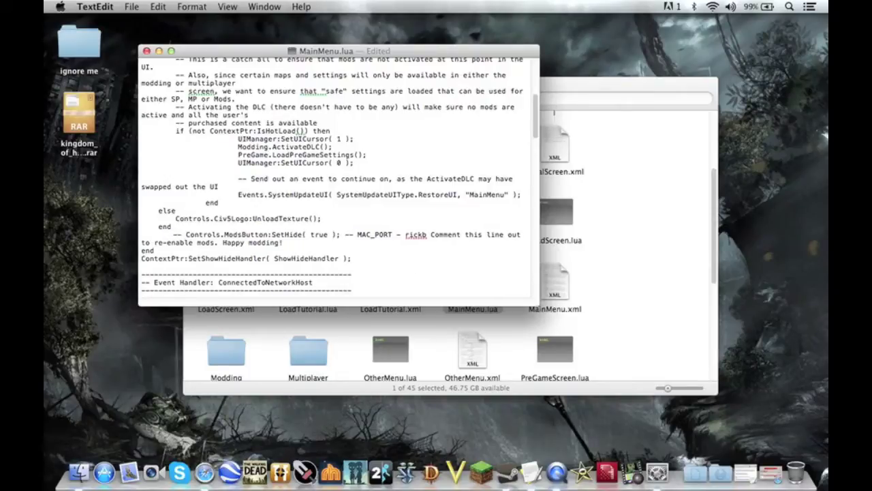
{"action": "key", "text": "super+s"}
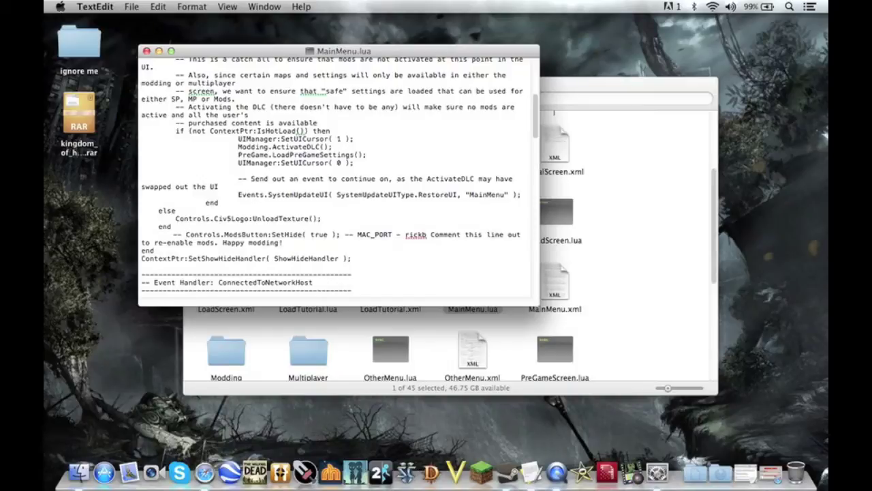
{"action": "left_click", "coordinate": [146, 52]}
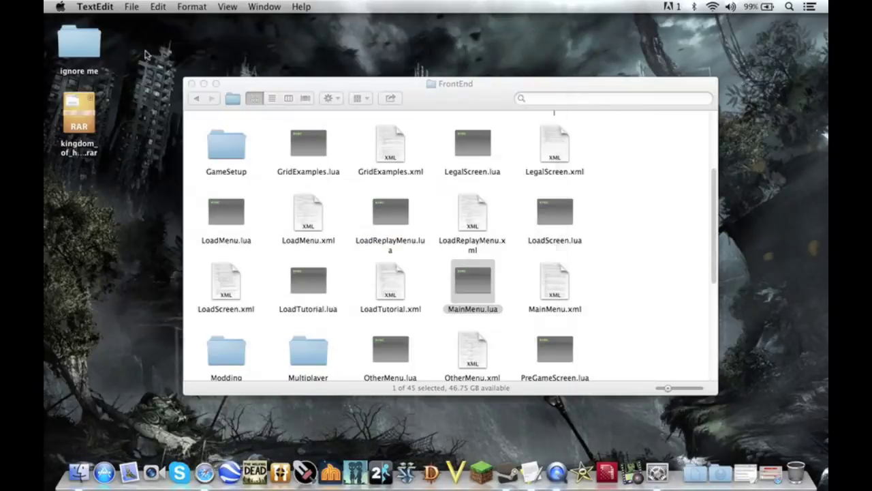
Return to Finder and go to the folder ~/Documents/Aspyr/Sid Meier's Civilization 5/MODS/.
{"action": "left_click", "coordinate": [643, 158]}
{"action": "left_click_drag", "start_coordinate": [441, 103], "coordinate": [394, 112]}
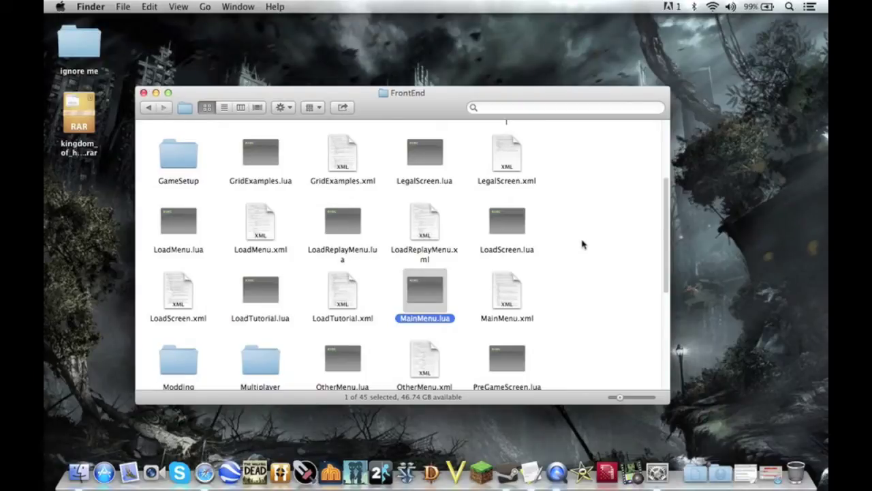
{"action": "key", "text": "super+shift+g"}
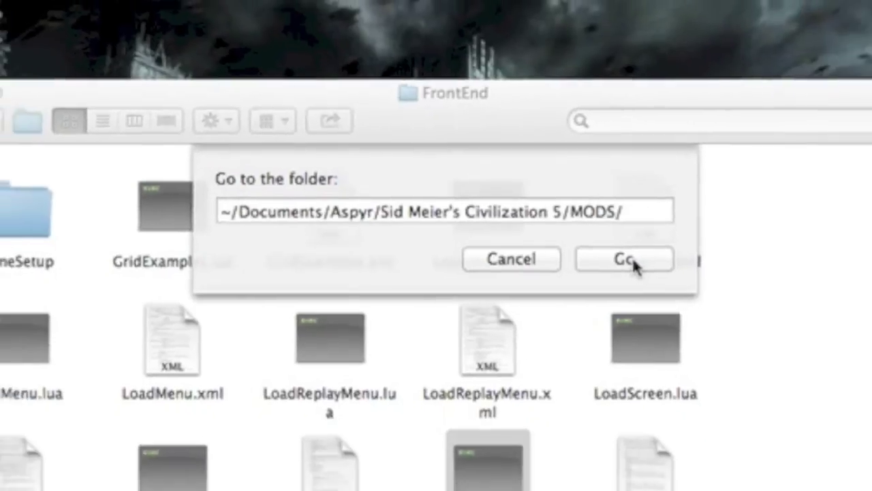
{"action": "left_click", "coordinate": [675, 287]}
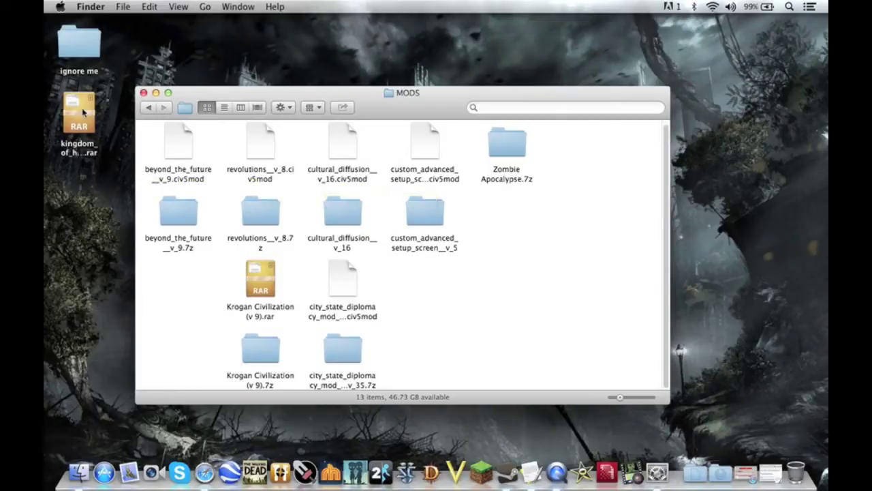
Move kingdom_of_hyrule_2__v_2.rar from the desktop into the MODS folder and extract it there with The Unarchiver.
{"action": "left_click_drag", "start_coordinate": [83, 113], "coordinate": [182, 292]}
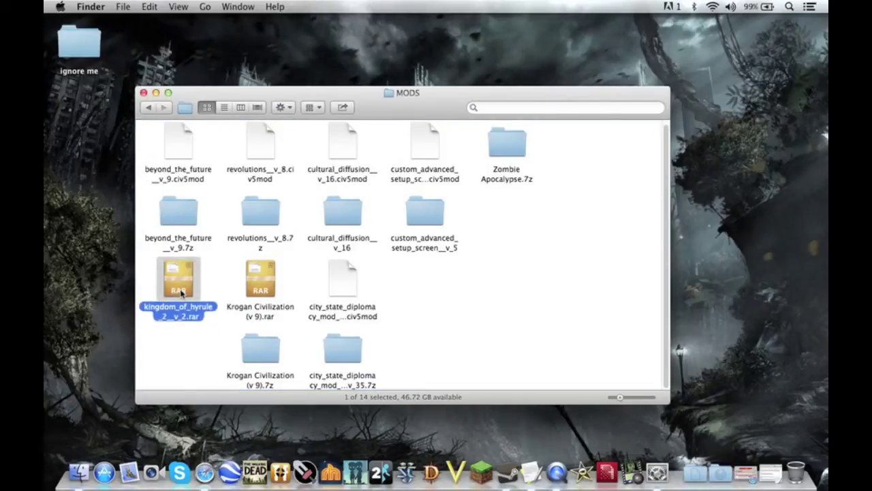
{"action": "right_click", "coordinate": [182, 290]}
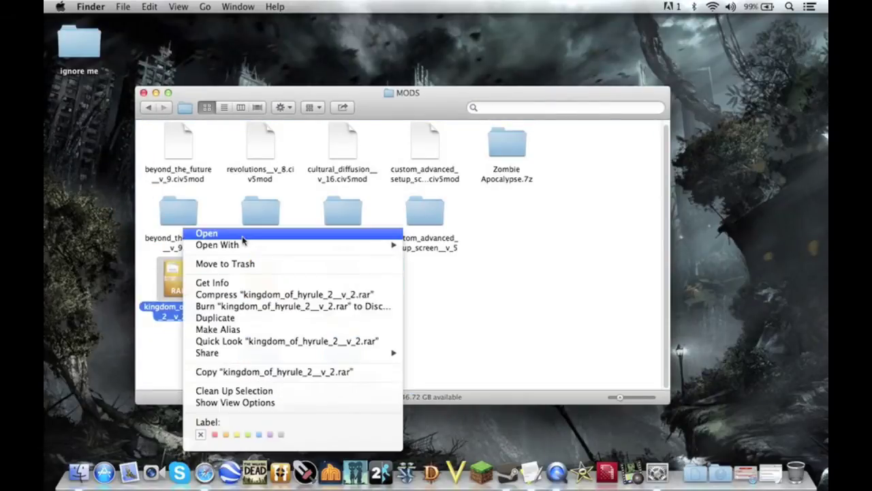
{"action": "mouse_move", "coordinate": [247, 247]}
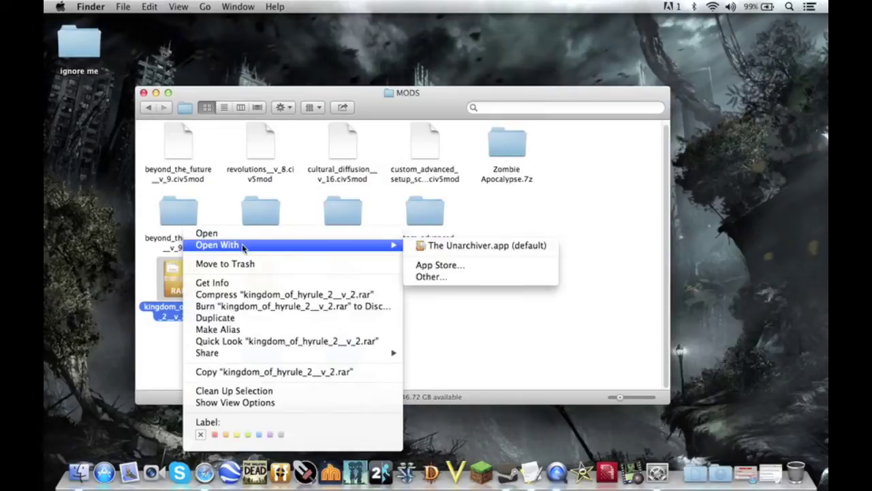
{"action": "left_click", "coordinate": [462, 251]}
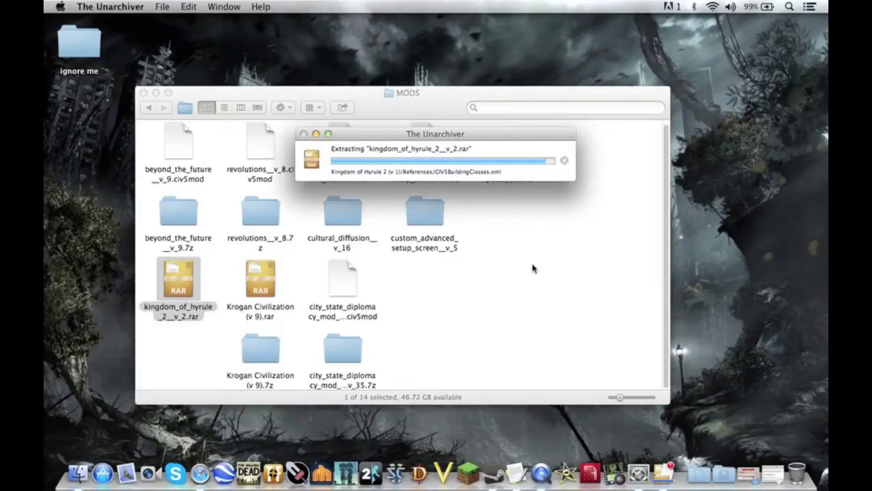
{"action": "left_click_drag", "start_coordinate": [578, 153], "coordinate": [165, 356]}
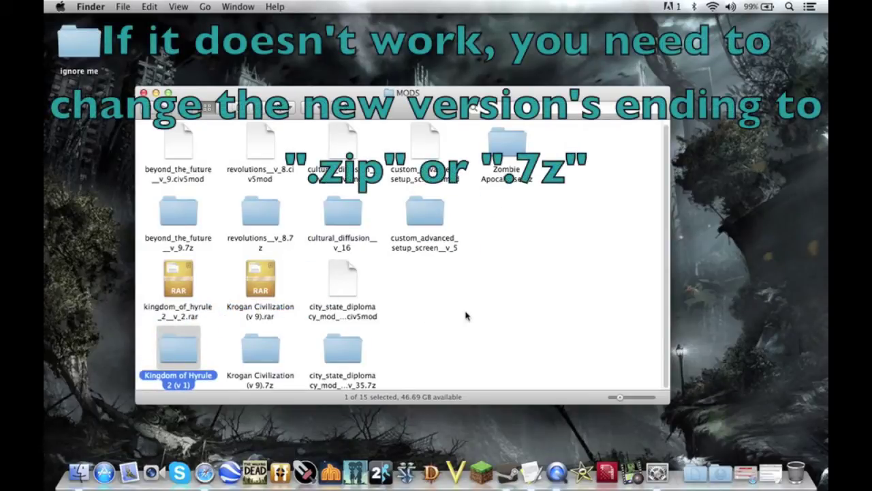
{"action": "left_click", "coordinate": [493, 311]}
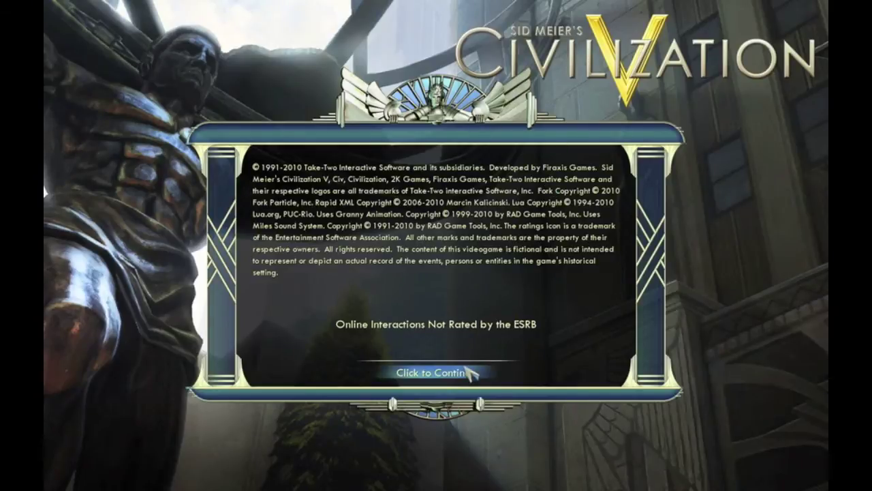
Switch to Civilization V and open its mod list, accepting the mod EULA.
{"action": "left_click", "coordinate": [470, 374]}
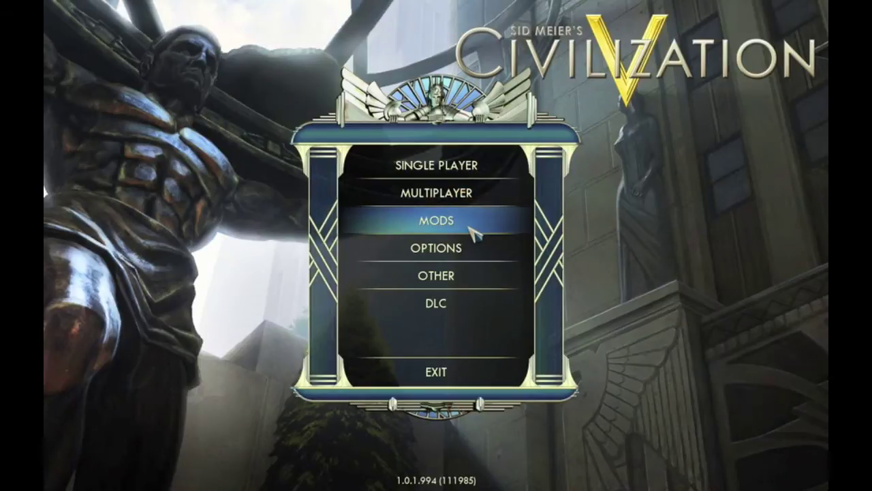
{"action": "left_click", "coordinate": [473, 233]}
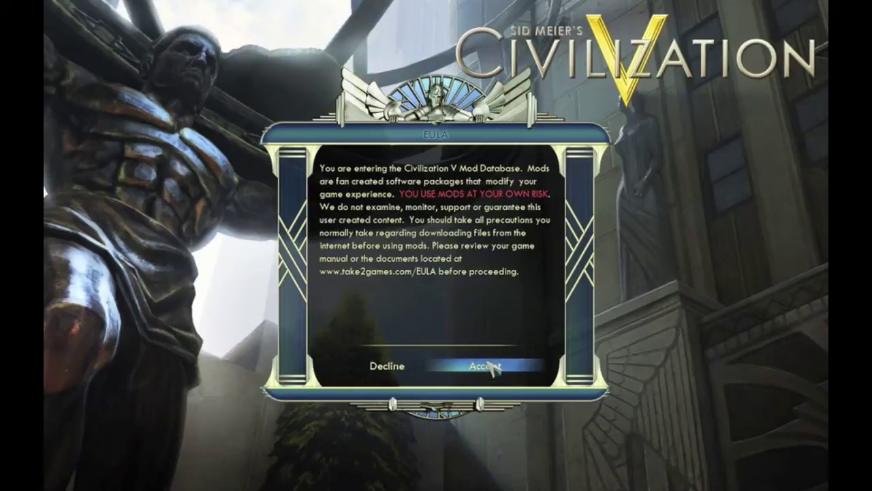
{"action": "left_click", "coordinate": [498, 368]}
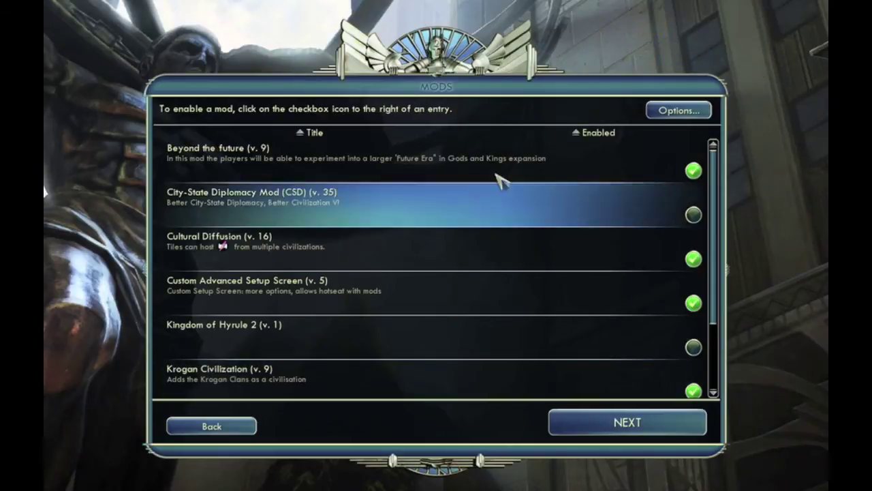
Enable the mods Kingdom of Hyrule 2 (v. 1) and City-State Diplomacy Mod (CSD) (v. 35), and proceed with the enabled mods.
{"action": "scroll", "coordinate": [535, 238], "scroll_direction": "down", "scroll_amount": 2}
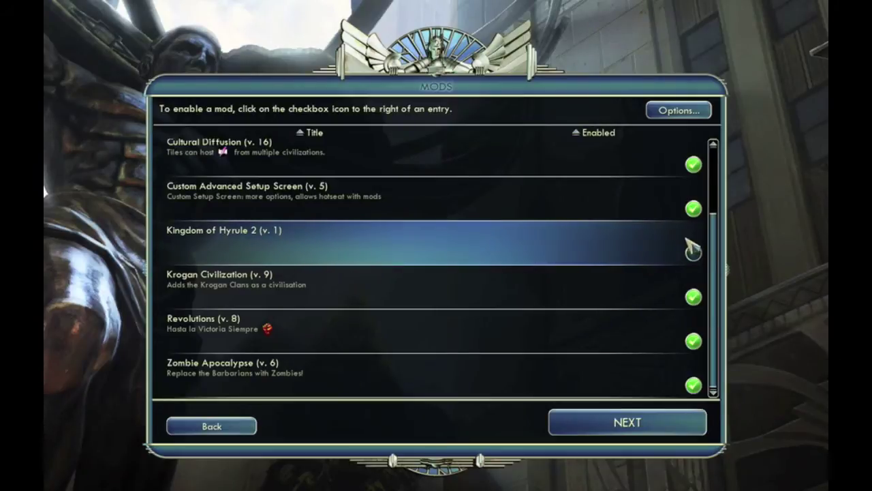
{"action": "left_click", "coordinate": [694, 254]}
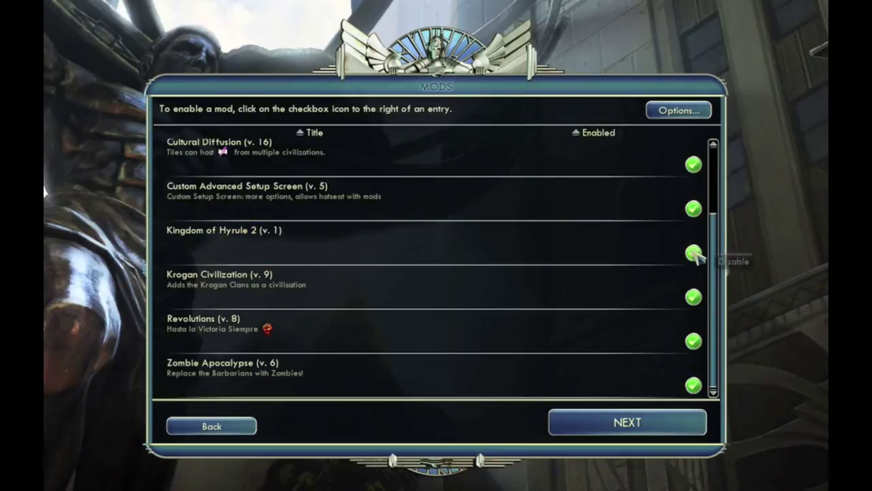
{"action": "scroll", "coordinate": [620, 232], "scroll_direction": "up", "scroll_amount": 1}
{"action": "scroll", "coordinate": [621, 231], "scroll_direction": "up", "scroll_amount": 1}
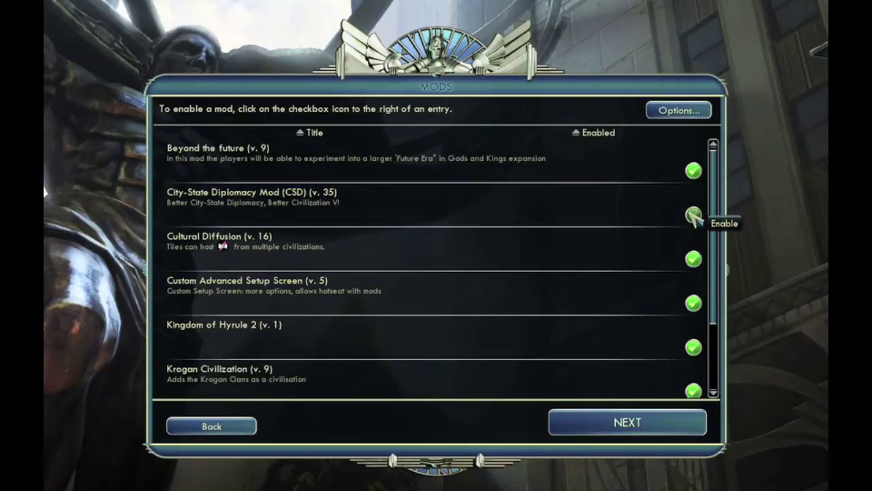
{"action": "left_click", "coordinate": [693, 213]}
{"action": "scroll", "coordinate": [545, 220], "scroll_direction": "down", "scroll_amount": 1}
{"action": "scroll", "coordinate": [544, 218], "scroll_direction": "down", "scroll_amount": 1}
{"action": "scroll", "coordinate": [504, 215], "scroll_direction": "up", "scroll_amount": 2}
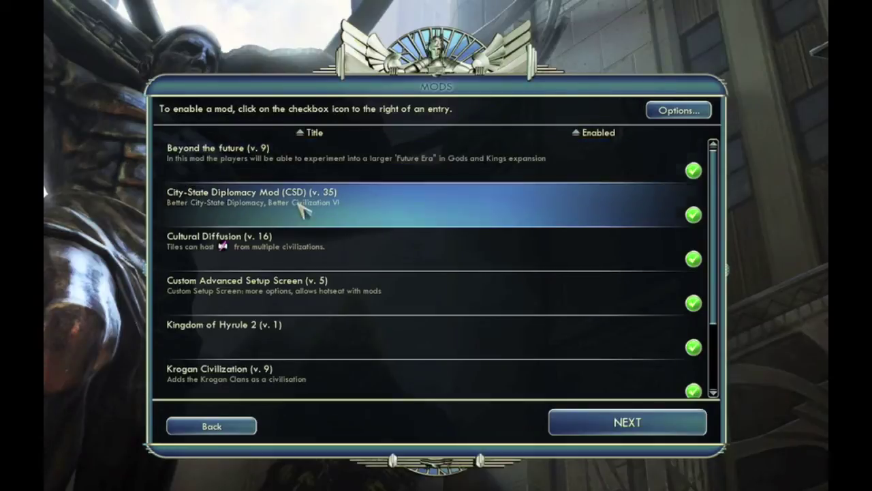
{"action": "scroll", "coordinate": [498, 214], "scroll_direction": "down", "scroll_amount": 2}
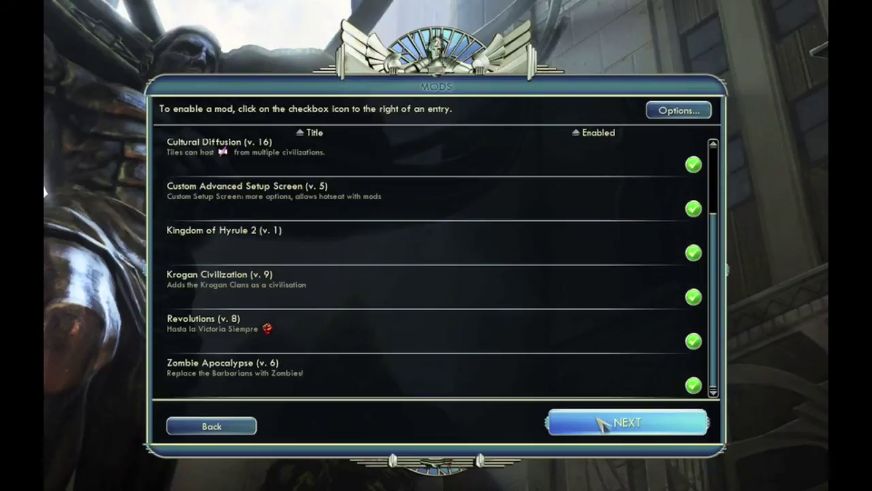
{"action": "left_click", "coordinate": [606, 426]}
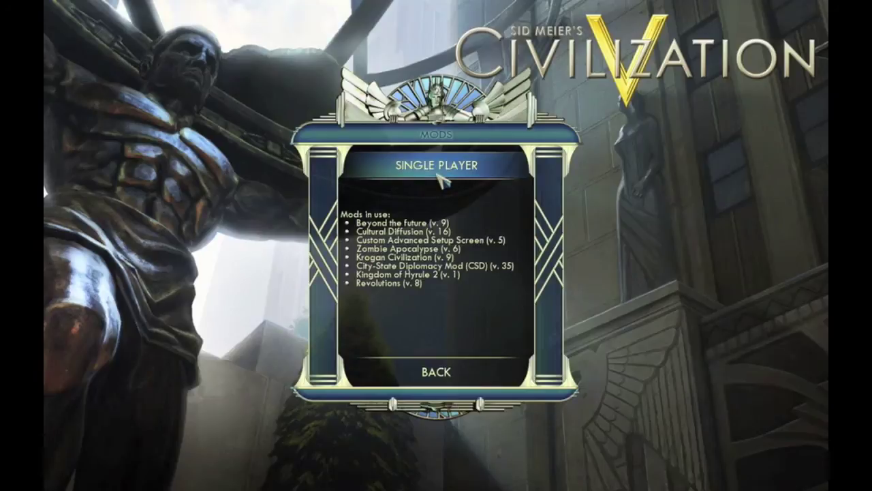
Open a single-player custom game and load the Advanced Setup mod screen.
{"action": "left_click", "coordinate": [437, 165]}
{"action": "left_click", "coordinate": [438, 174]}
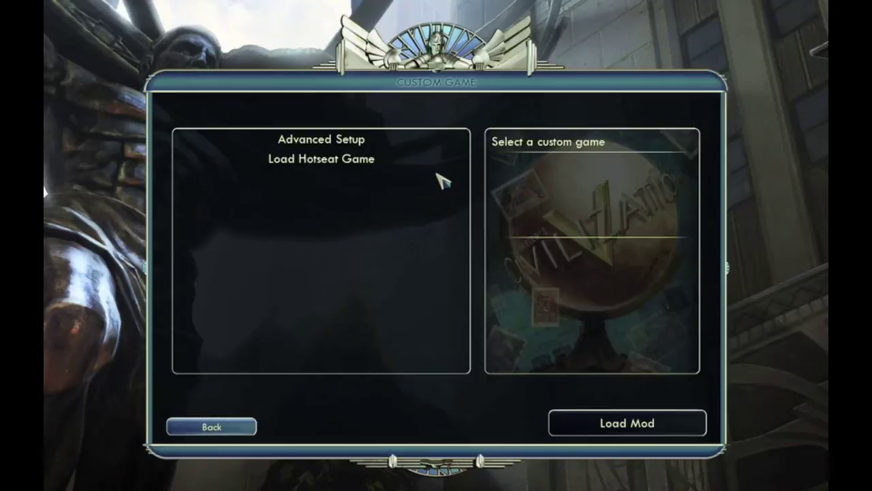
{"action": "left_click", "coordinate": [350, 141]}
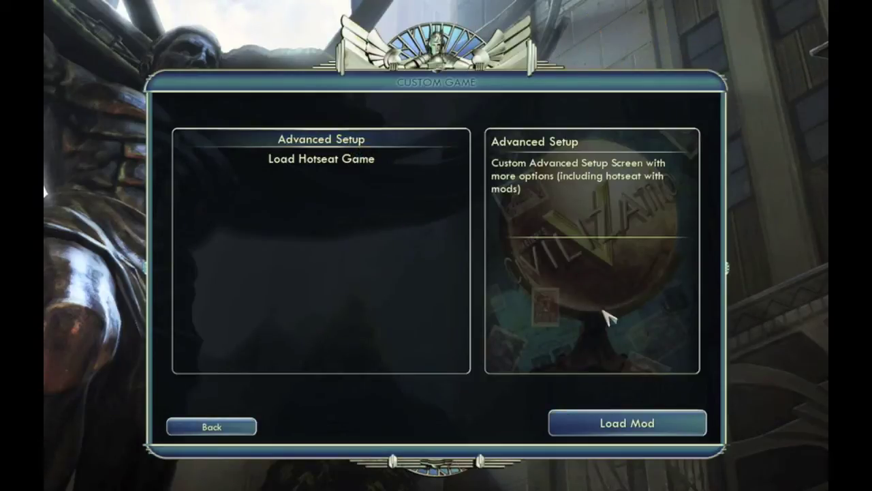
{"action": "left_click", "coordinate": [625, 430]}
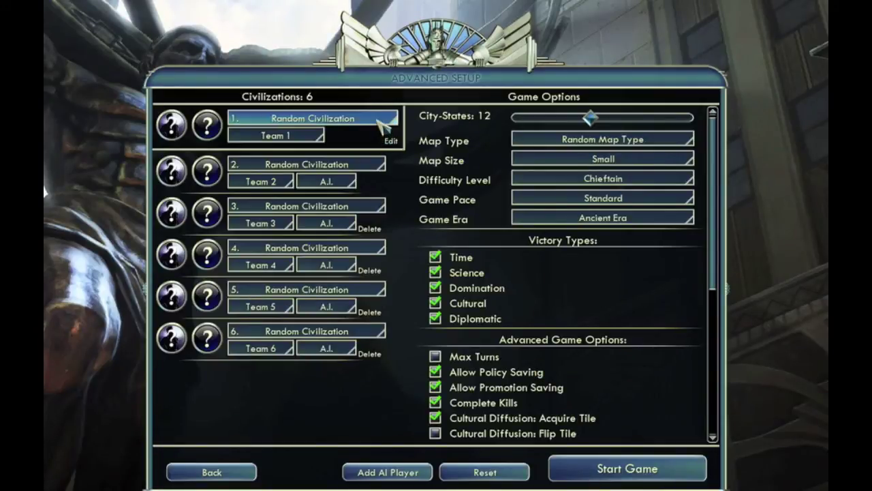
Set the first player's civilization to King of Hyrule - Hyrule and look through the game options.
{"action": "left_click", "coordinate": [382, 126]}
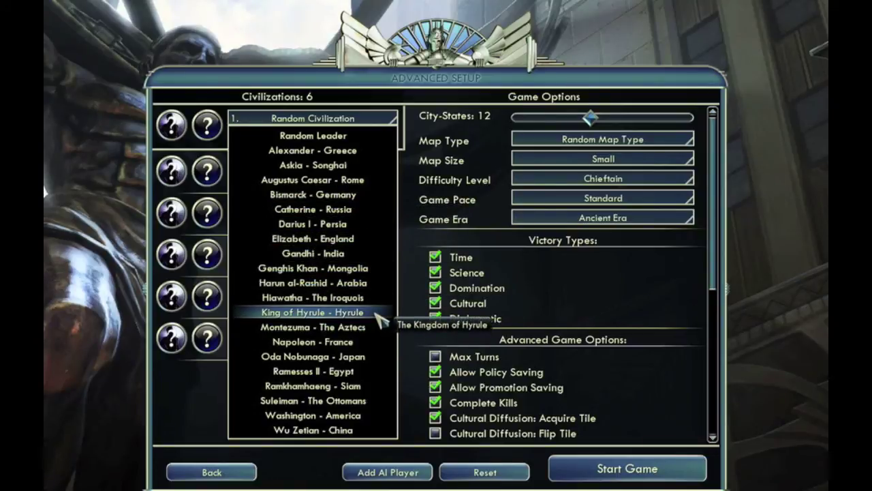
{"action": "left_click", "coordinate": [380, 320]}
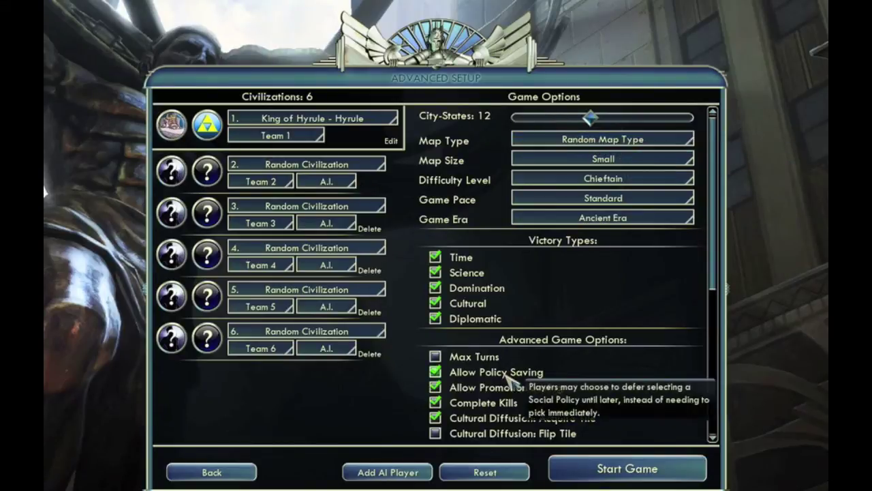
{"action": "scroll", "coordinate": [511, 345], "scroll_direction": "down", "scroll_amount": 1}
{"action": "scroll", "coordinate": [511, 344], "scroll_direction": "down", "scroll_amount": 7}
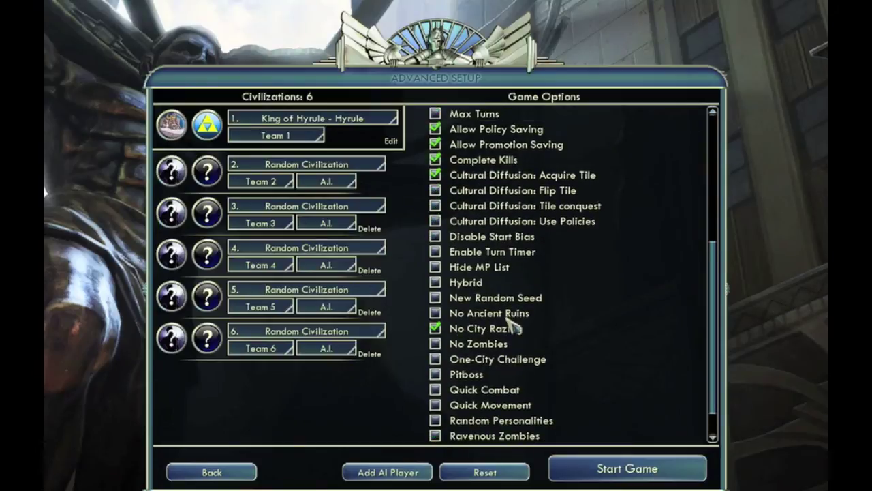
{"action": "scroll", "coordinate": [508, 317], "scroll_direction": "down", "scroll_amount": 1}
{"action": "scroll", "coordinate": [518, 177], "scroll_direction": "up", "scroll_amount": 6}
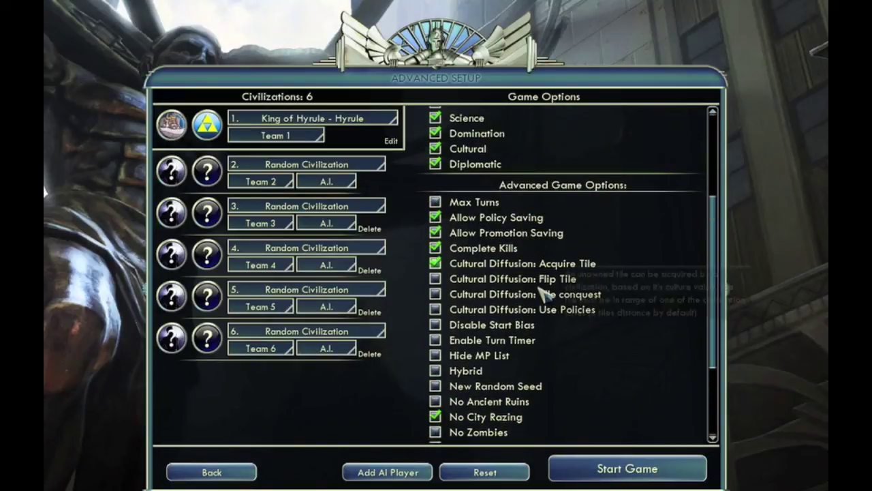
{"action": "scroll", "coordinate": [543, 293], "scroll_direction": "up", "scroll_amount": 3}
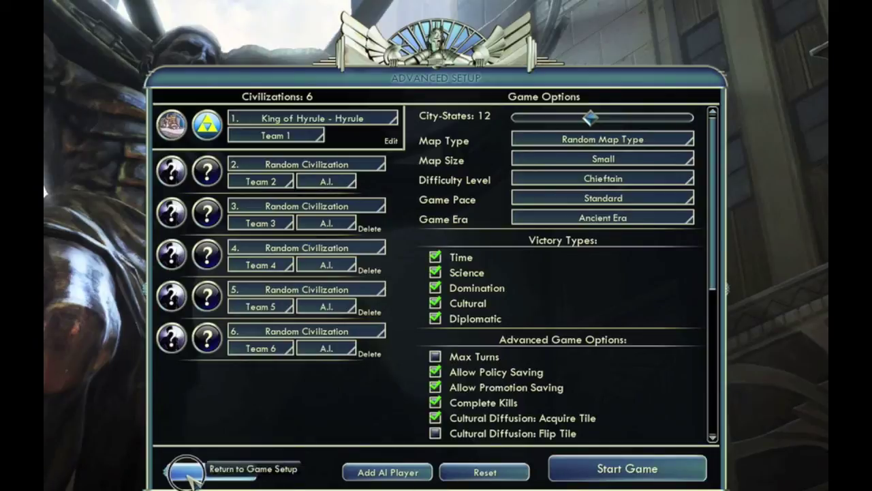
Leave the Advanced Setup without starting a game and back out of the custom game and modded single-player menus.
{"action": "left_click", "coordinate": [204, 472]}
{"action": "left_click", "coordinate": [242, 428]}
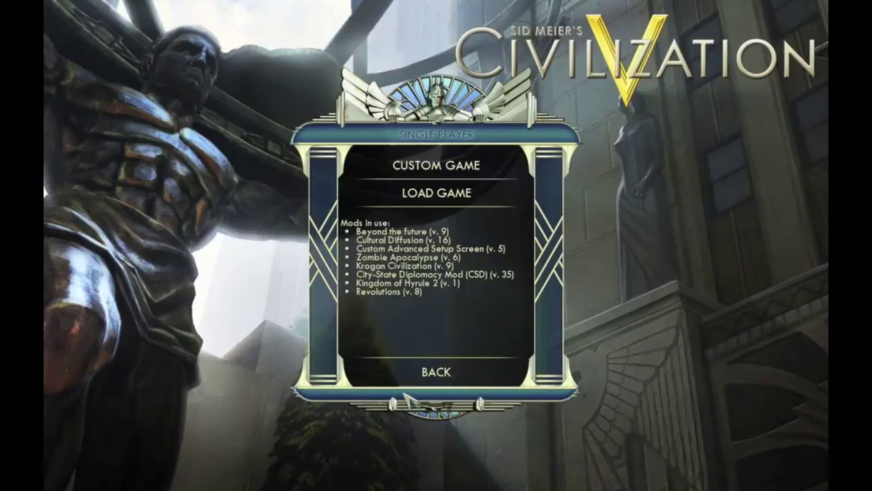
{"action": "left_click", "coordinate": [417, 381]}
{"action": "left_click", "coordinate": [424, 387]}
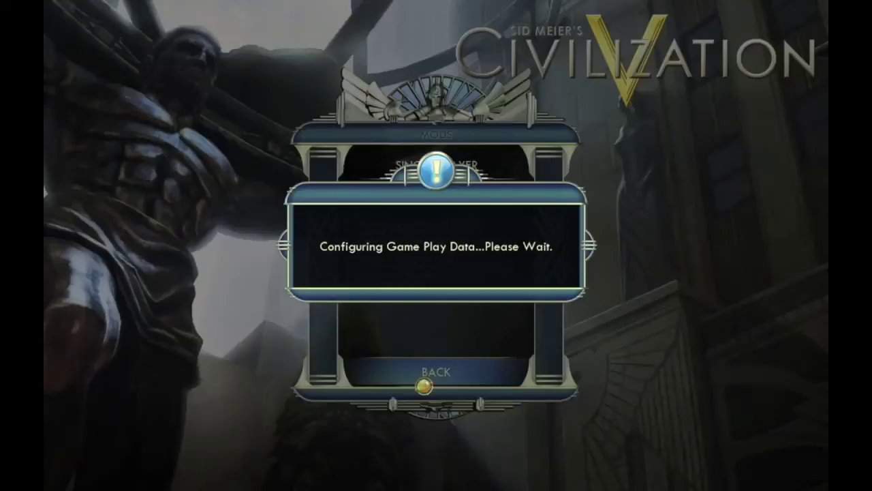